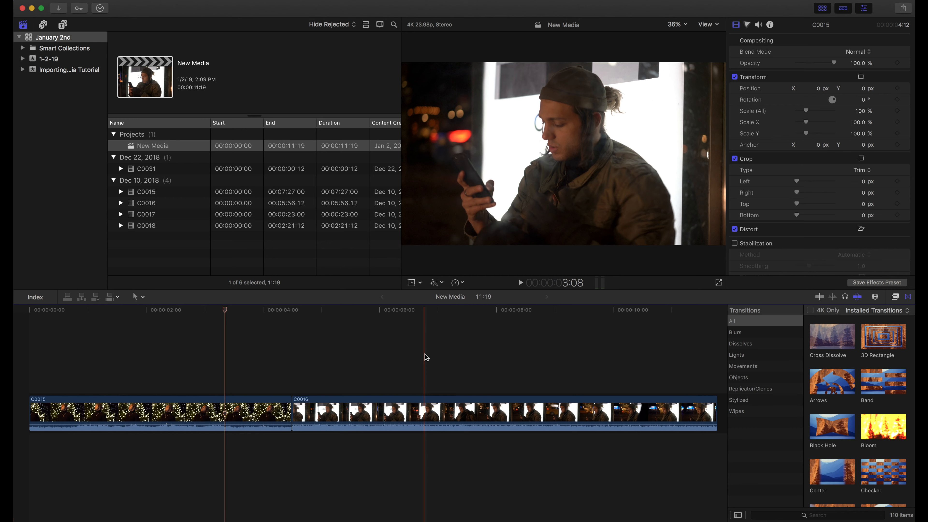
Step: Turn timeline skimming off and back on
key("s")
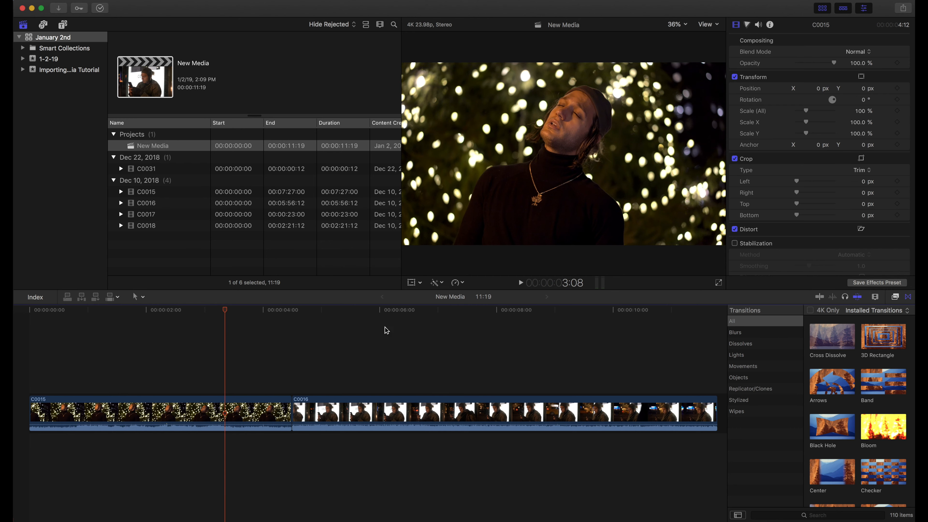
key("s")
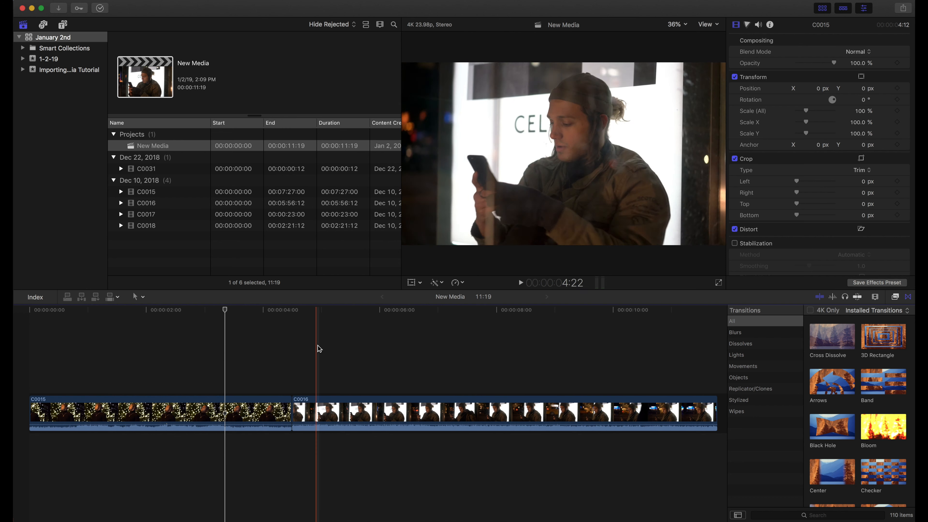
Step: Connect an excerpt of browser clip C0015, about 32 seconds long, above the primary storyline at the playhead at 3:08
left_click(175, 191)
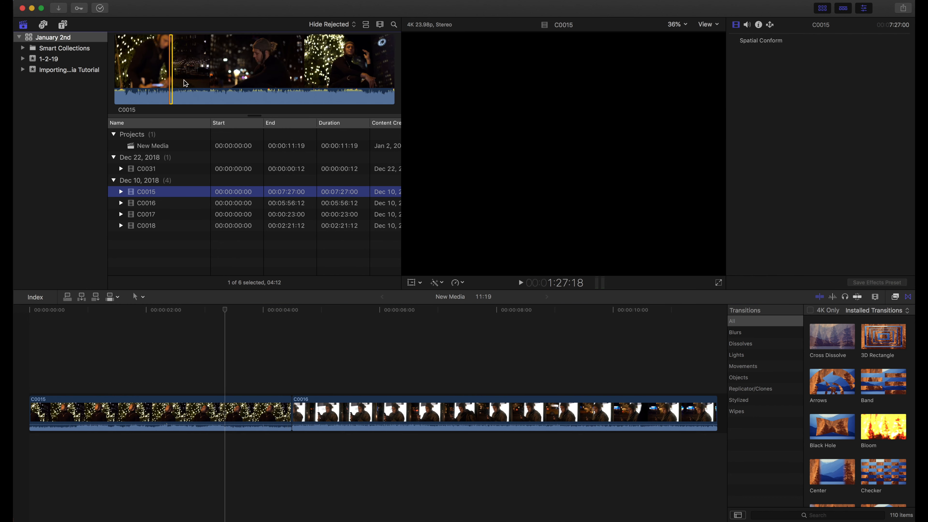
left_click_drag(228, 76, 282, 360)
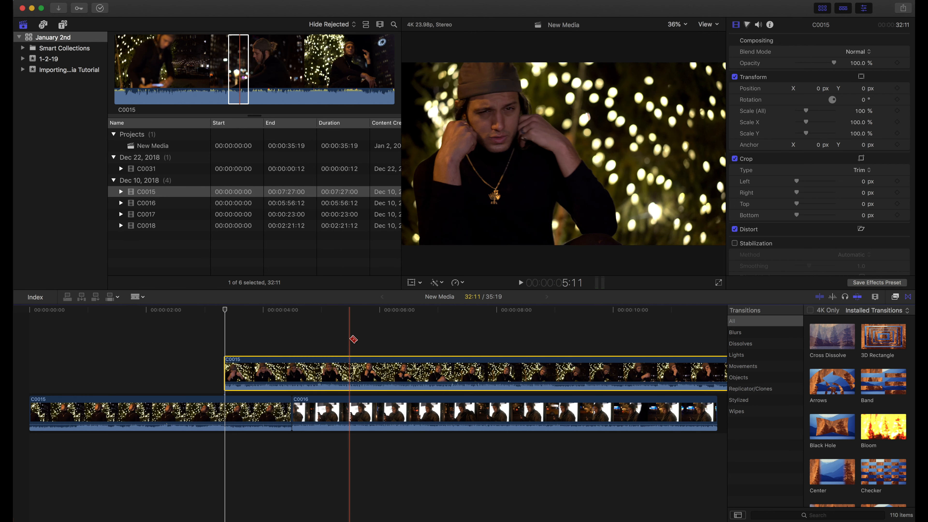
Step: Blade the connected C0015 clip at five points into shorter pieces, and return to the Select tool
key("b")
left_click(349, 368)
left_click(413, 365)
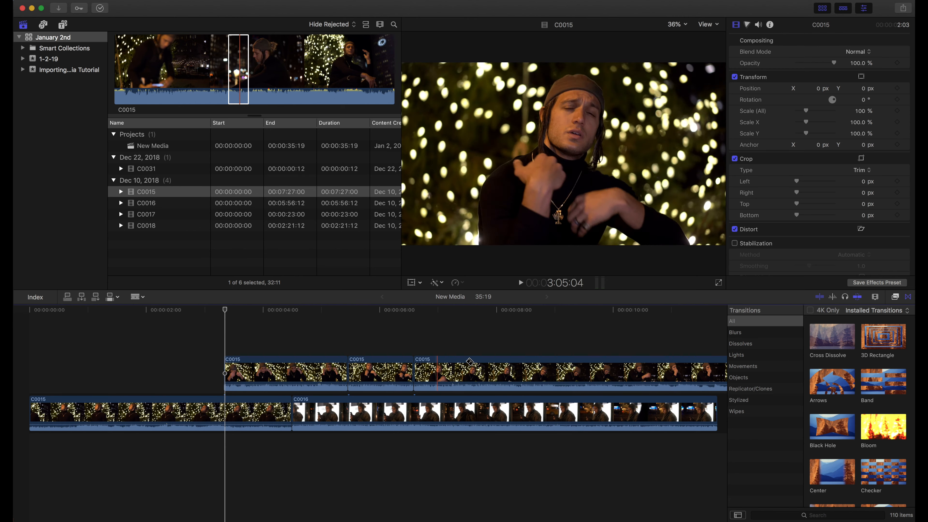
left_click(472, 366)
left_click(537, 366)
left_click(586, 366)
key("a")
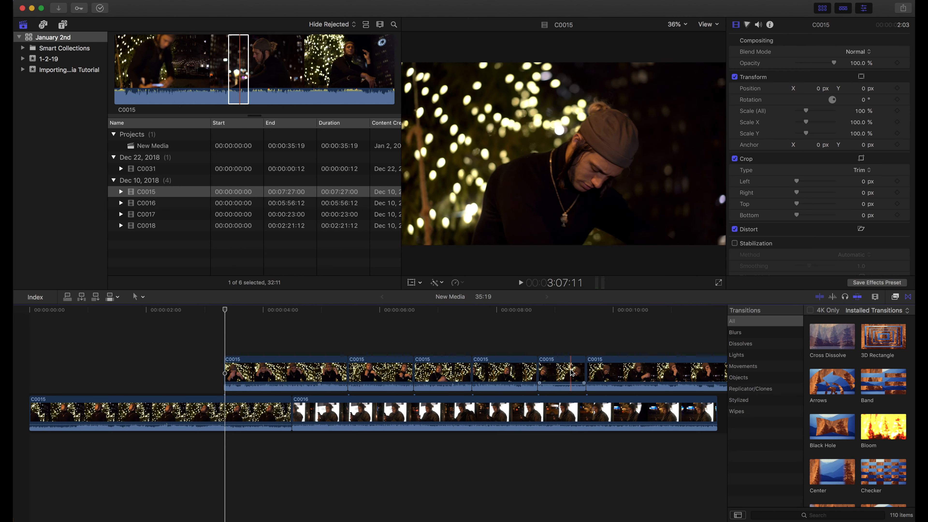
Step: Add a Basic Title above the clips at the very start of the timeline
key("Home")
left_click(64, 26)
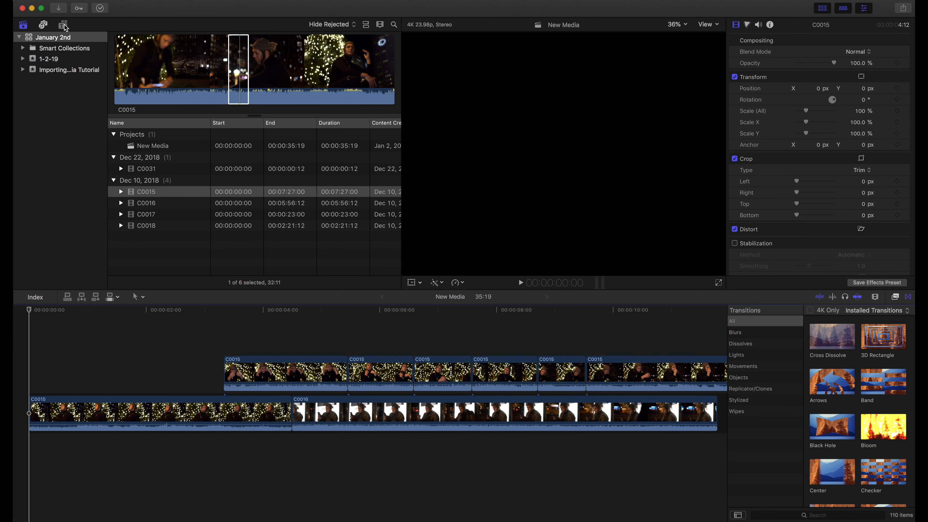
left_click(43, 37)
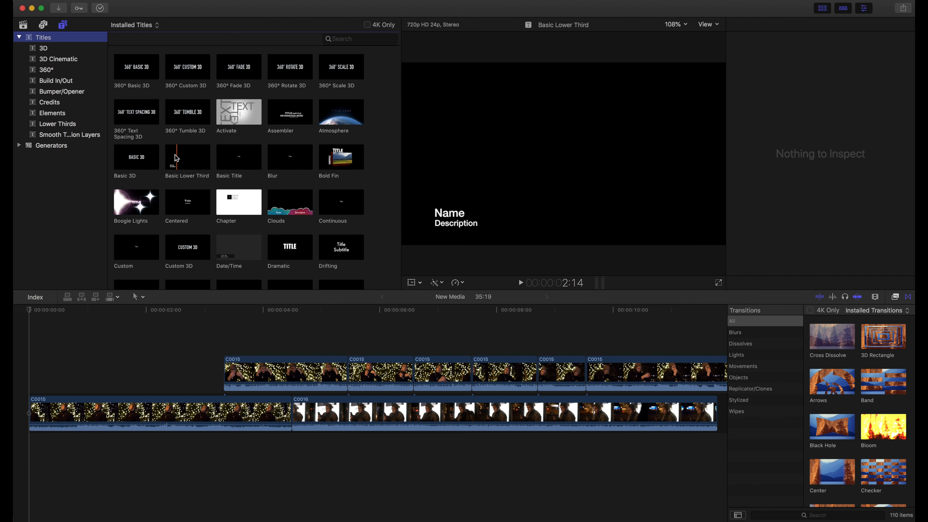
left_click_drag(241, 161, 33, 353)
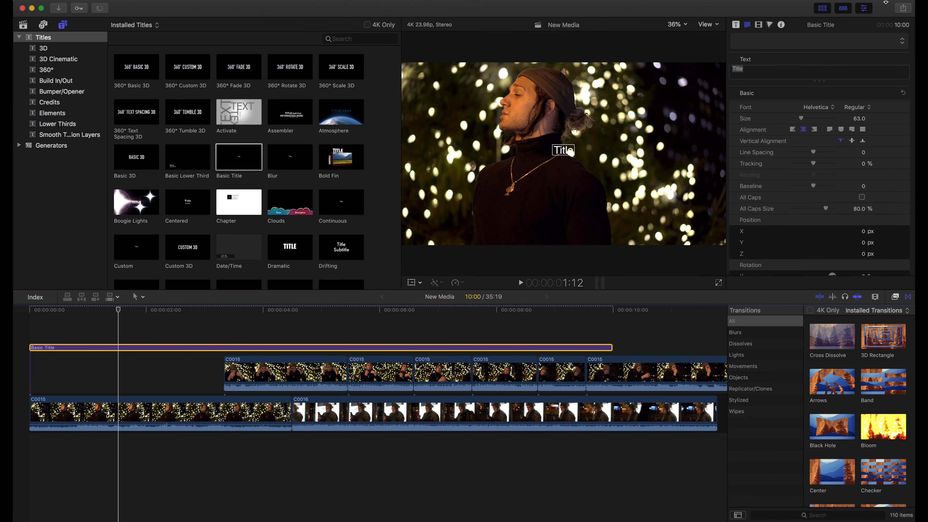
Step: Replace the Basic Title's placeholder text with "CALLING ME"
left_click(863, 9)
left_click(863, 8)
left_click(754, 70)
left_click_drag(746, 71, 725, 73)
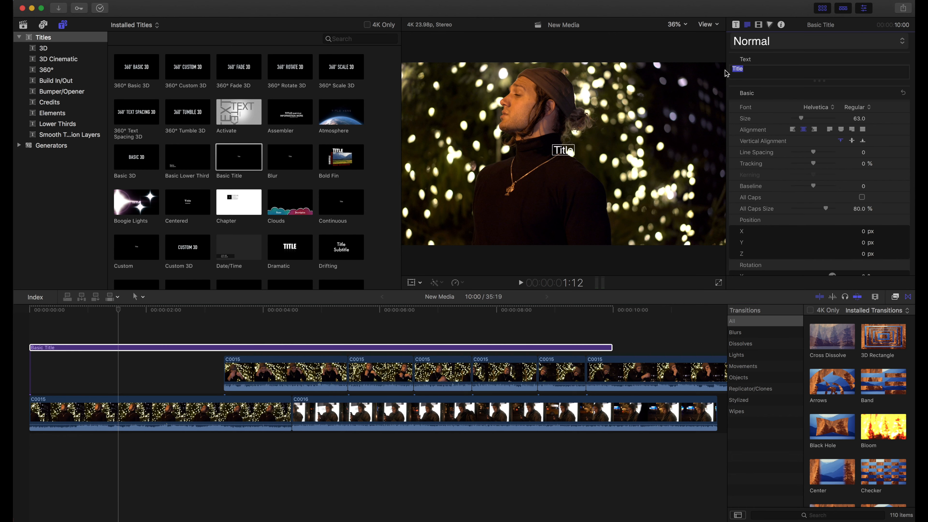
type("CALLING ME")
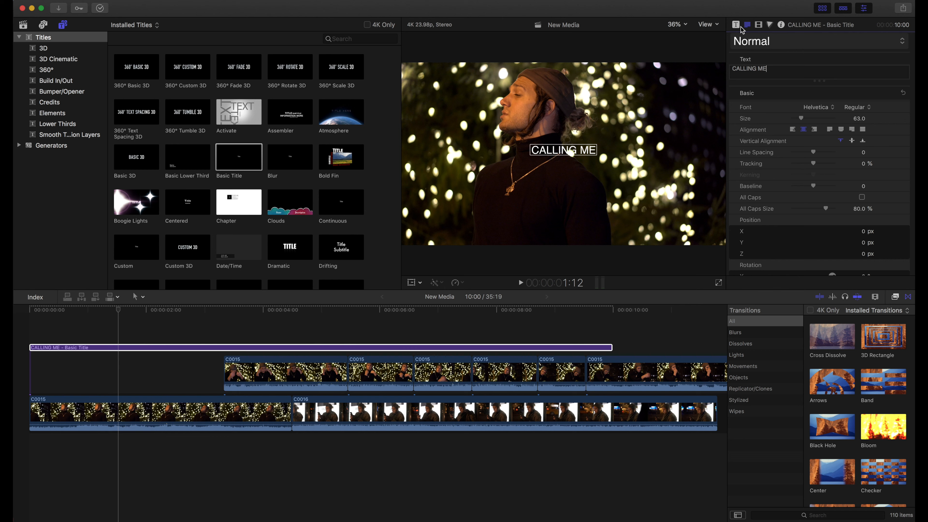
Step: Examine the title's published, text, video, color and info settings in the inspector
left_click(736, 25)
left_click(747, 25)
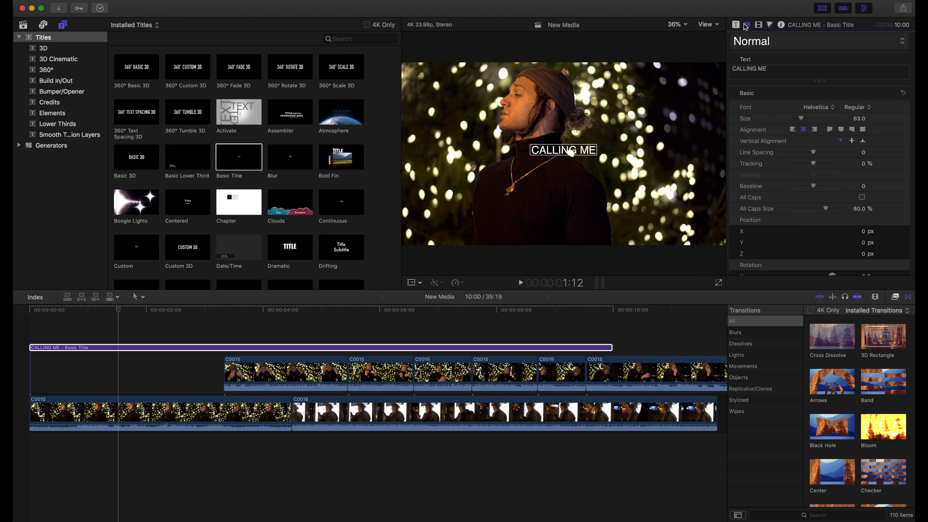
left_click(759, 25)
left_click(770, 25)
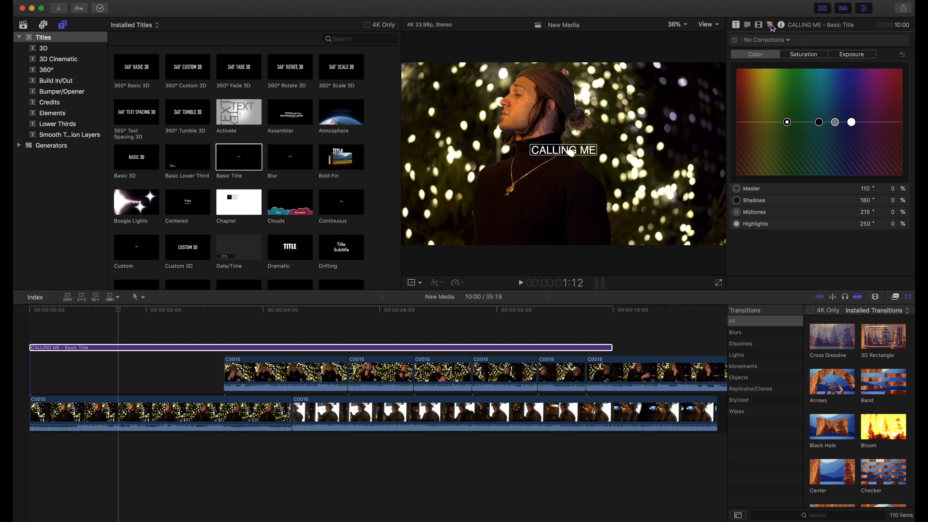
left_click(781, 25)
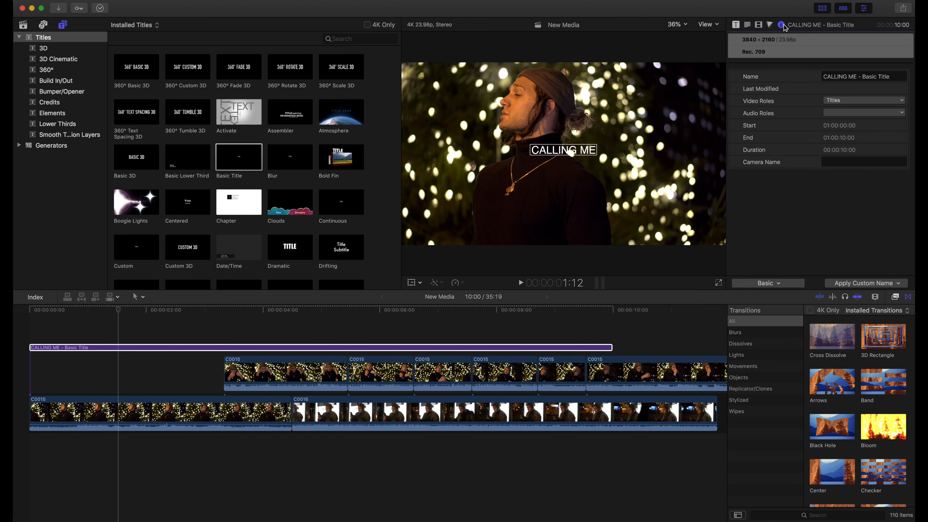
left_click(759, 27)
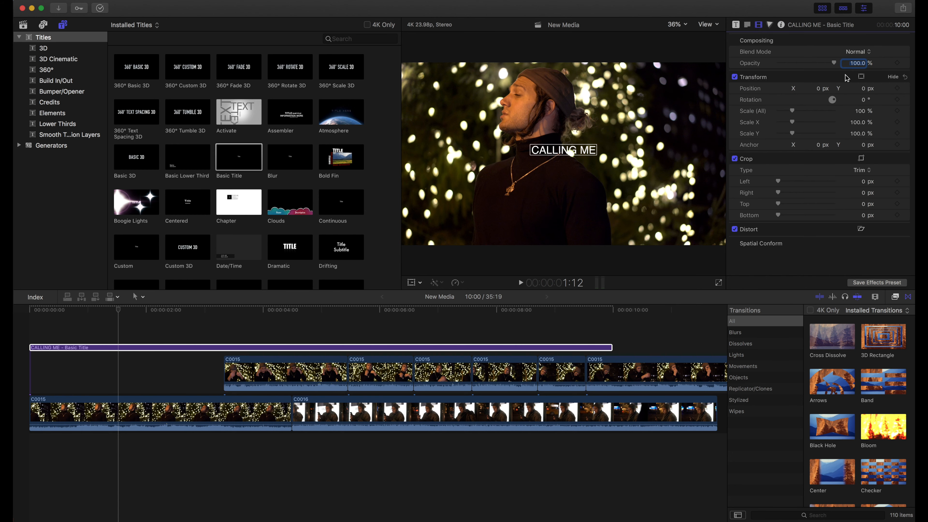
Step: Set the CALLING ME text size to 194 and enable its drop shadow
left_click(747, 26)
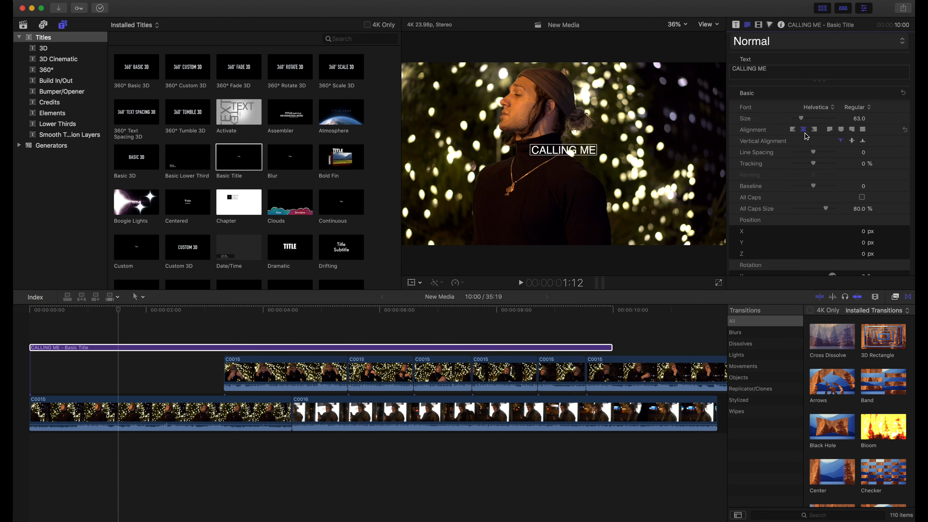
left_click_drag(801, 118, 821, 117)
scroll(770, 204, "down", 1)
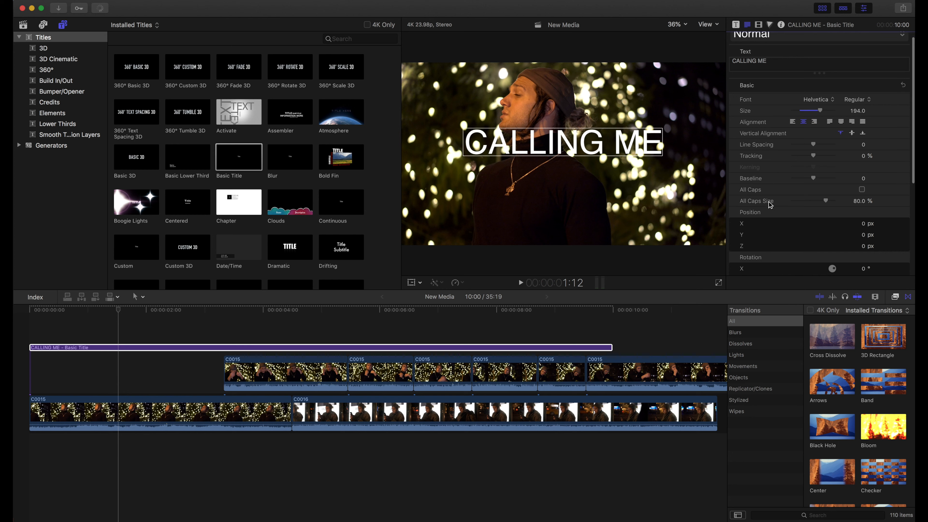
scroll(771, 204, "down", 10)
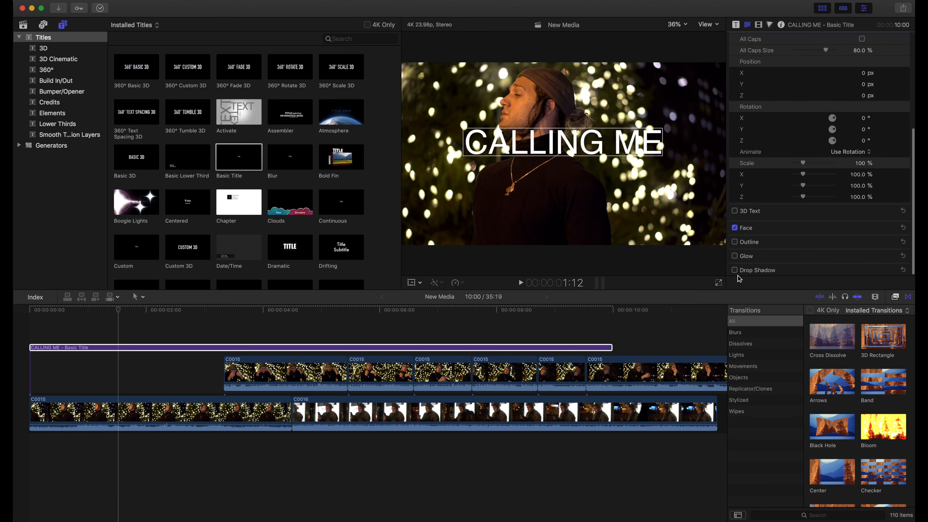
left_click(735, 270)
scroll(778, 247, "down", 1)
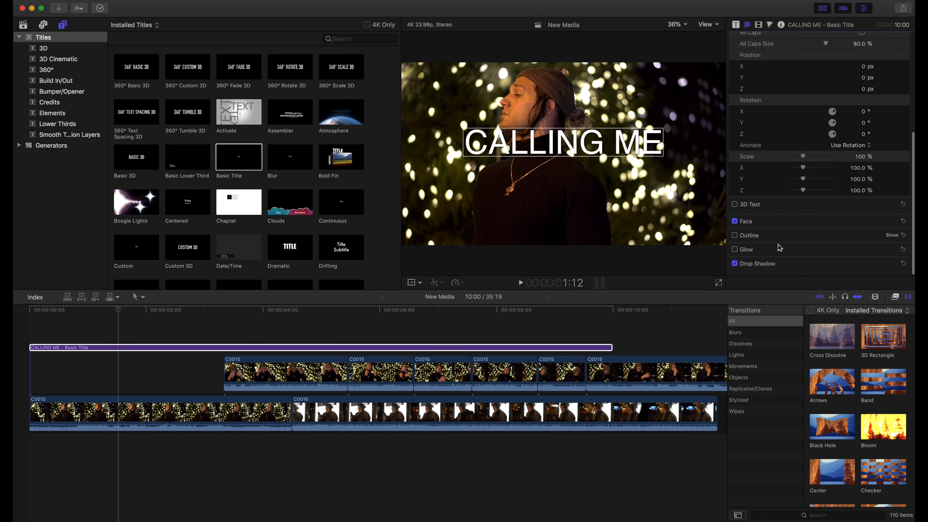
Step: Expand the title's drop shadow settings and adjust them for a more pronounced shadow
left_click(892, 271)
scroll(820, 247, "down", 4)
left_click(798, 261)
left_click_drag(794, 247, 810, 248)
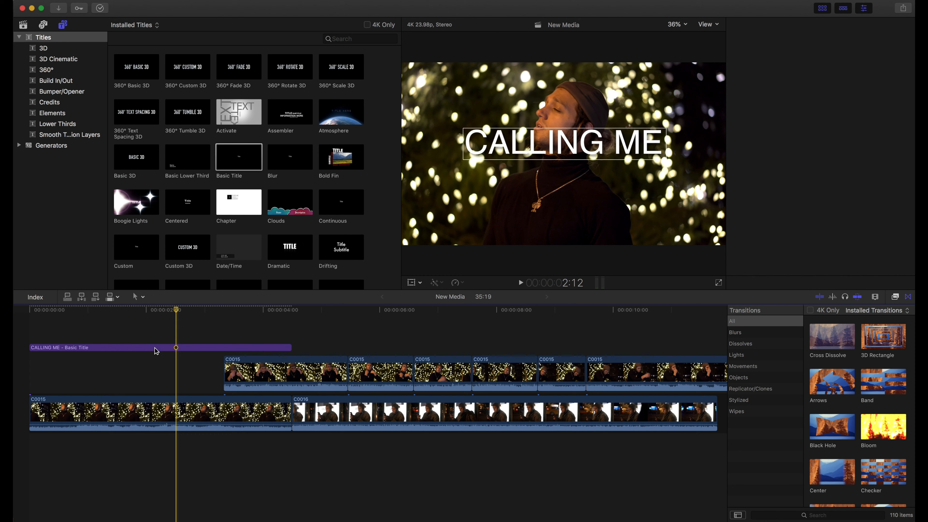
Step: Combine the CALLING ME title and the first C0015 clip beneath it into a compound clip named "With Title"
left_click(143, 347)
left_click(137, 346)
left_click(122, 410, "super")
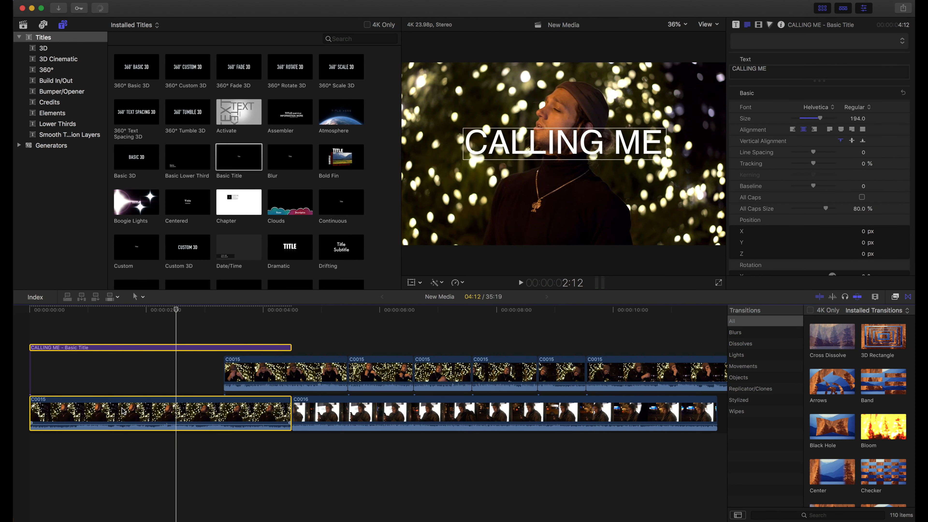
right_click(138, 400)
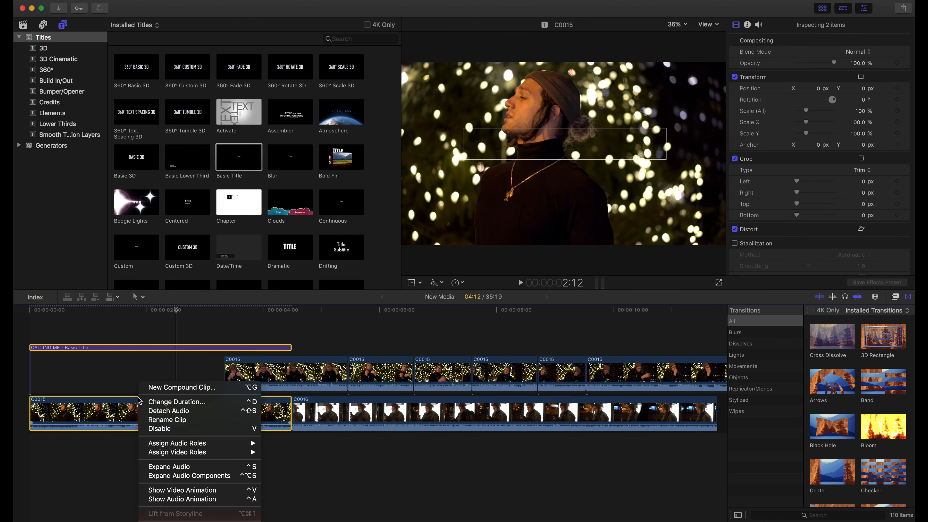
left_click(173, 388)
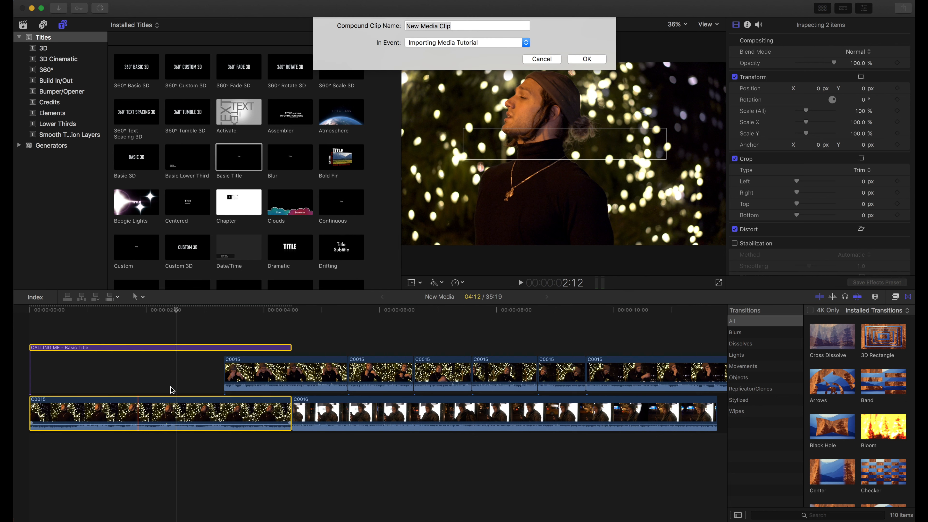
type("With Titl")
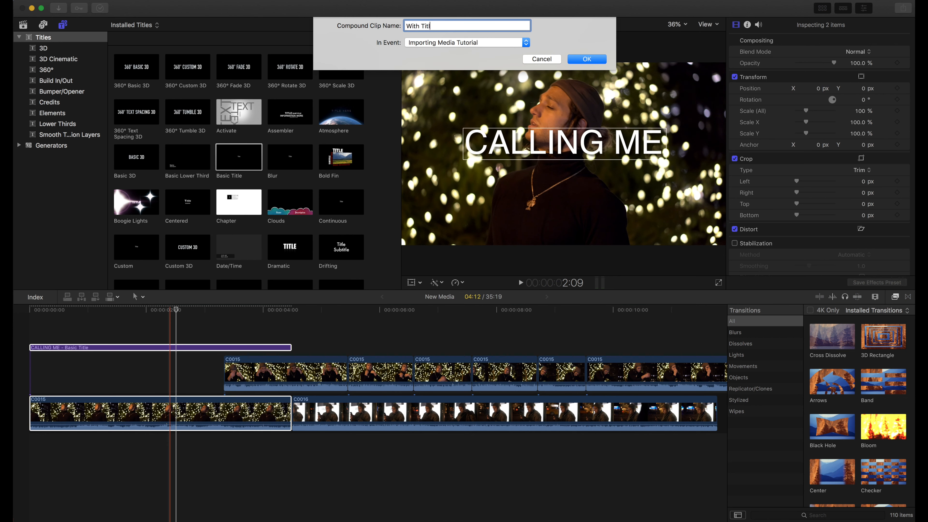
type("e")
key("Return")
Step: Show the title/action safe zones overlay in the viewer
mouse_move(13, 408)
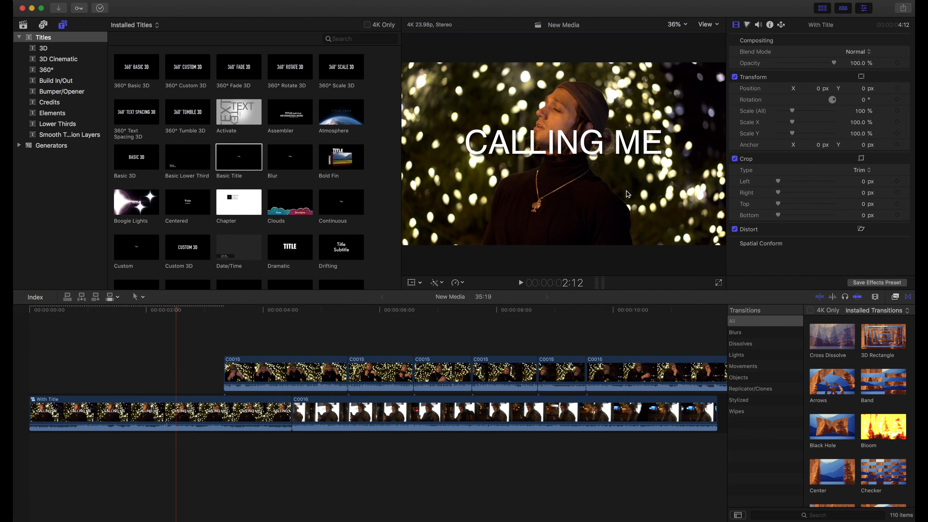
left_click(717, 27)
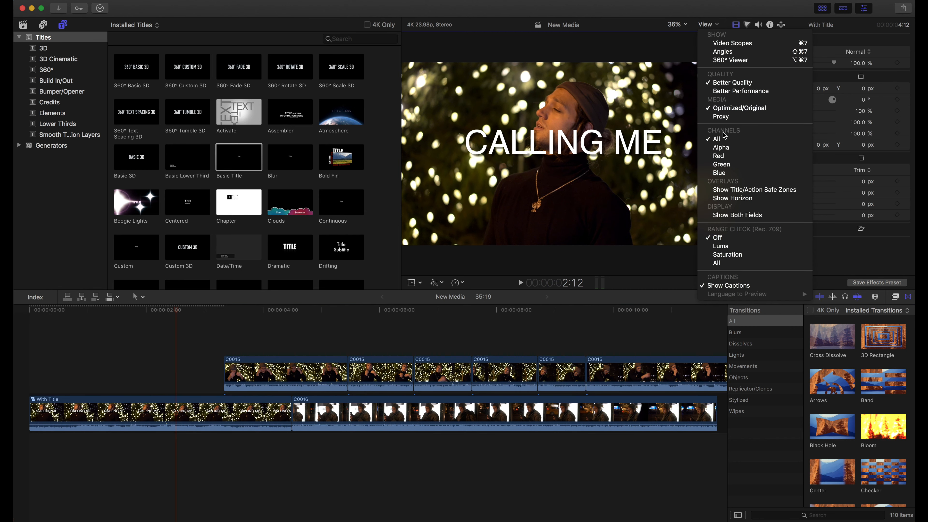
left_click(724, 191)
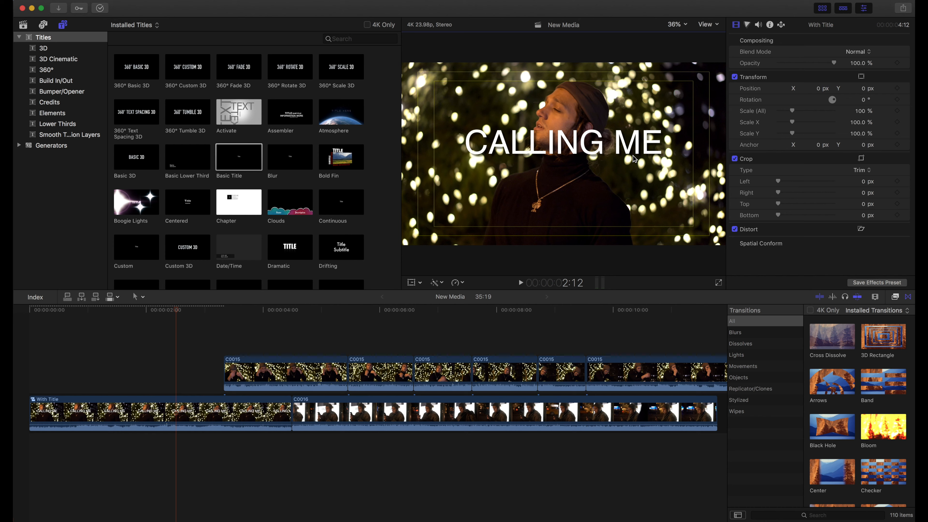
Step: Apply a Cross Dissolve transition to the start of the With Title compound clip
left_click(113, 409)
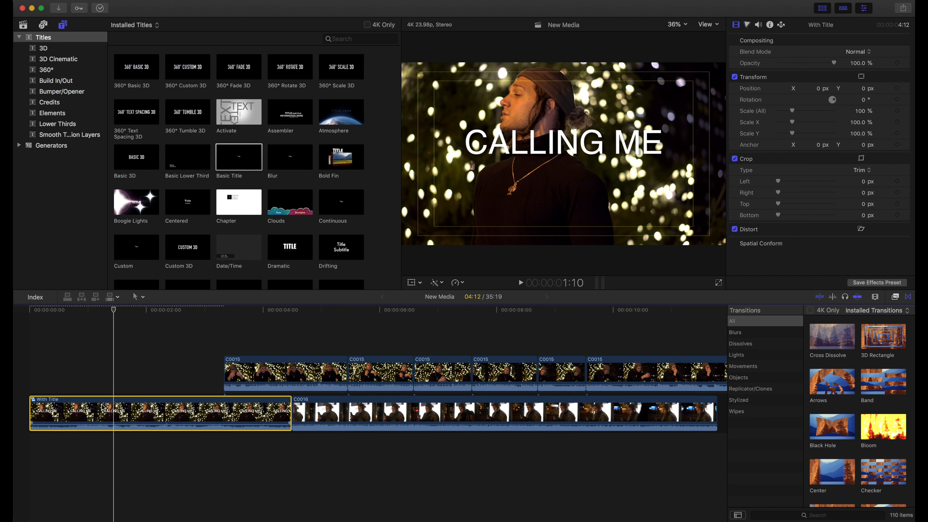
left_click_drag(832, 337, 108, 396)
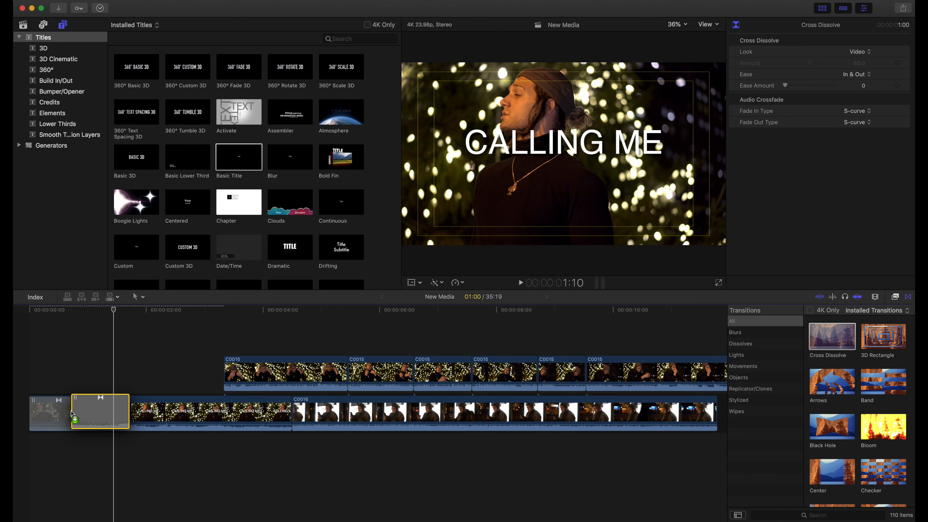
left_click(67, 354)
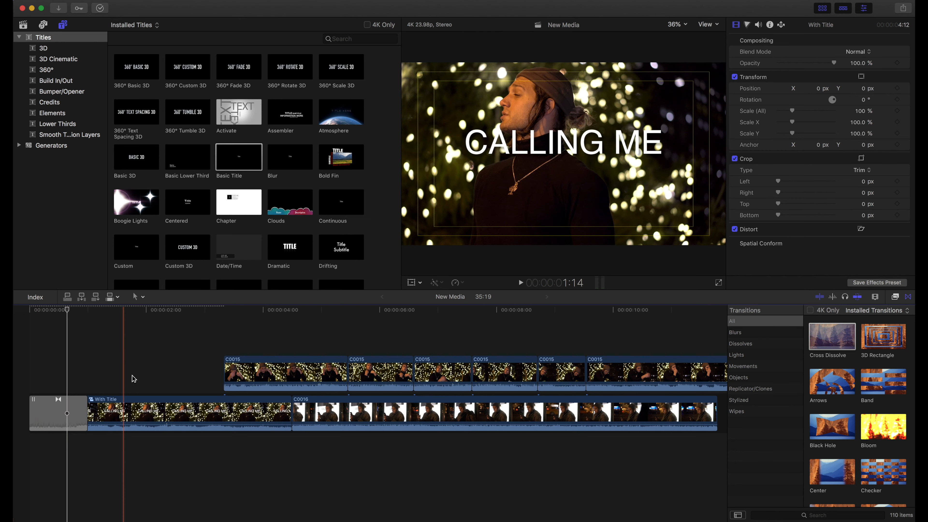
Step: Open the With Title compound clip and trim the end of the CALLING ME title to a 2:00 duration
left_click(137, 415)
double_click(139, 417)
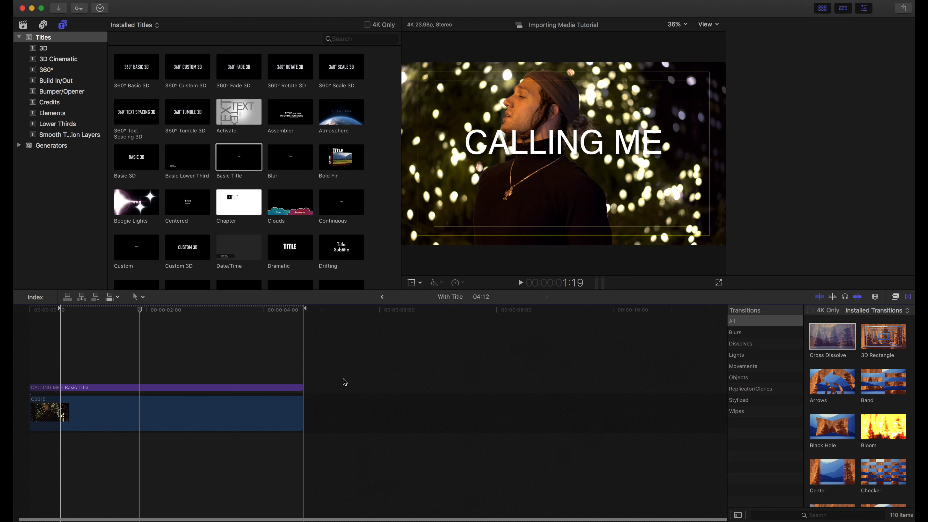
left_click_drag(301, 390, 148, 388)
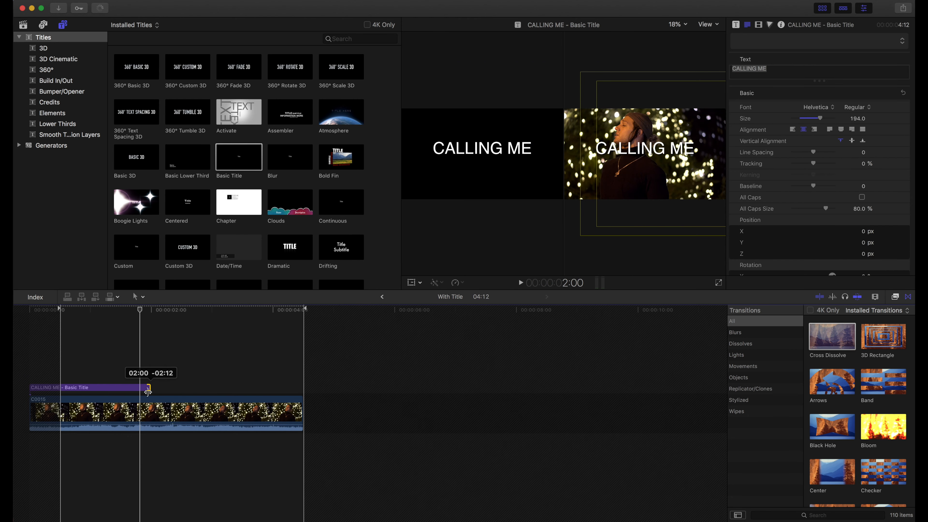
Step: Apply Cross Dissolve to the CALLING ME title, keeping it only at the title's end and deleting the one at its start
left_click_drag(832, 337, 128, 384)
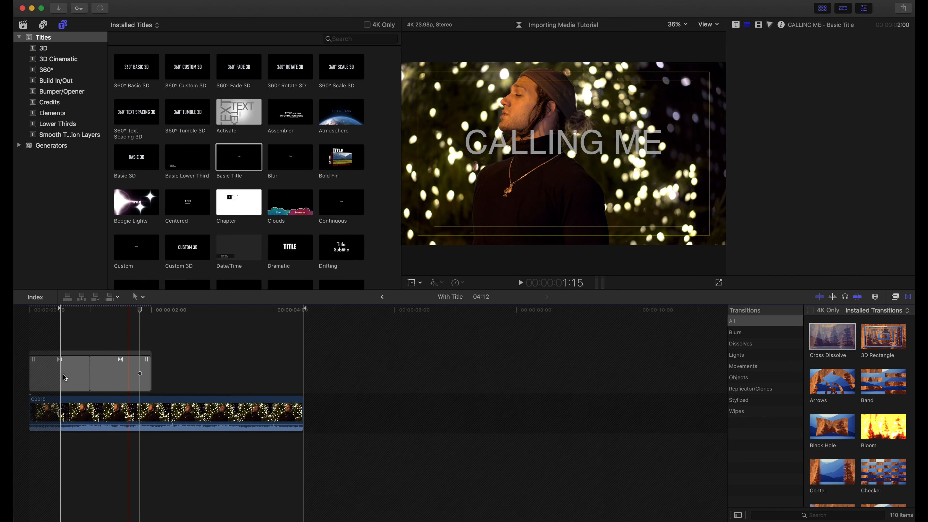
left_click(63, 375)
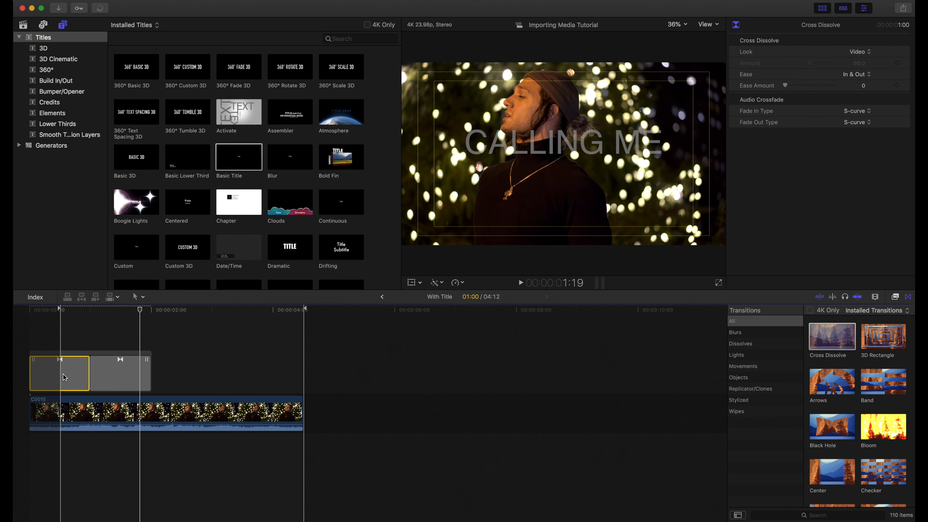
key("Delete")
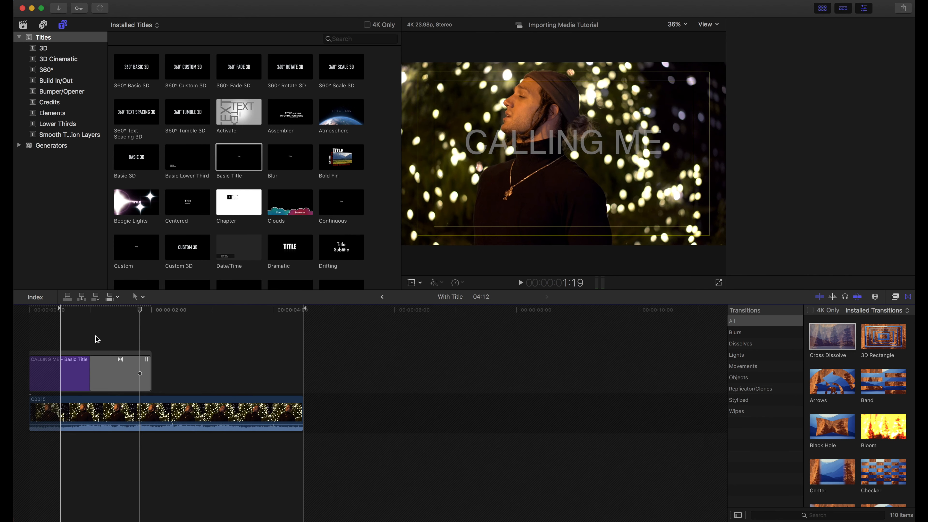
Step: Return to the New Media project timeline and select the With Title compound clip in the library's Importing Media Tutorial event
left_click(104, 332)
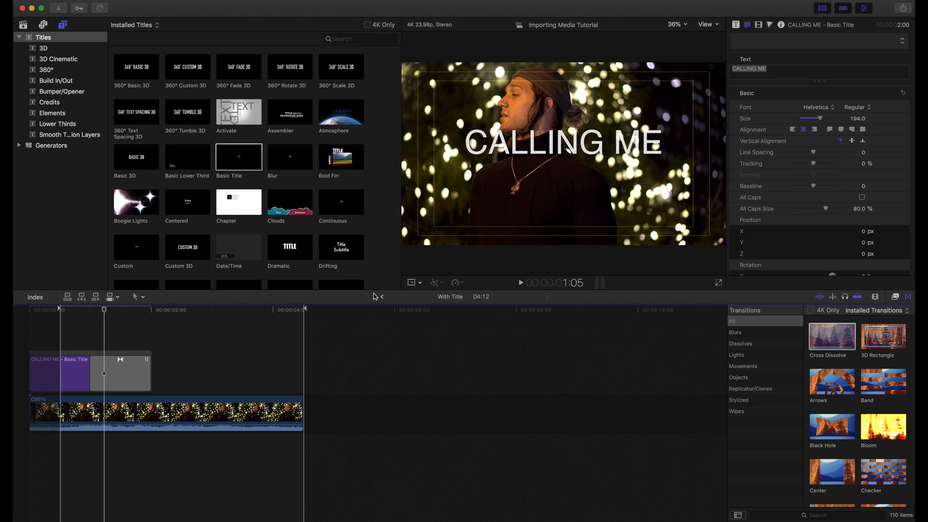
left_click(382, 296)
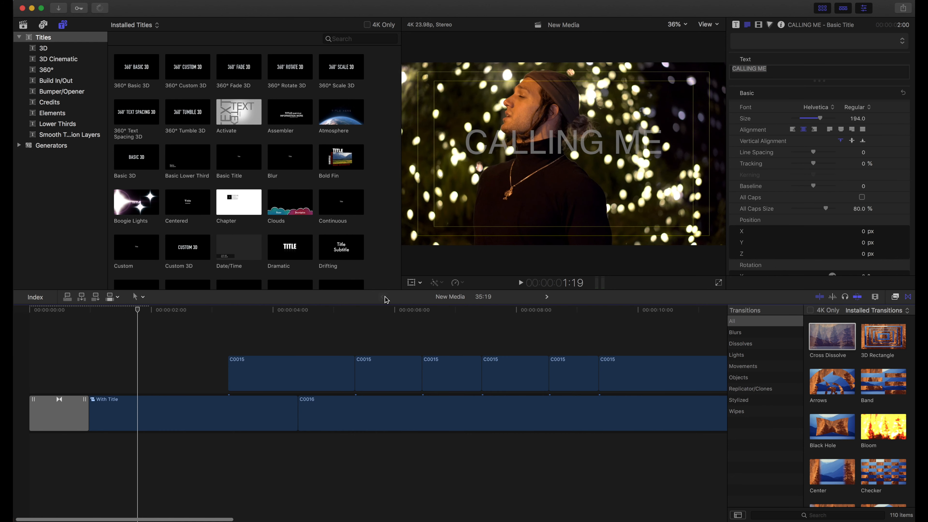
left_click(23, 26)
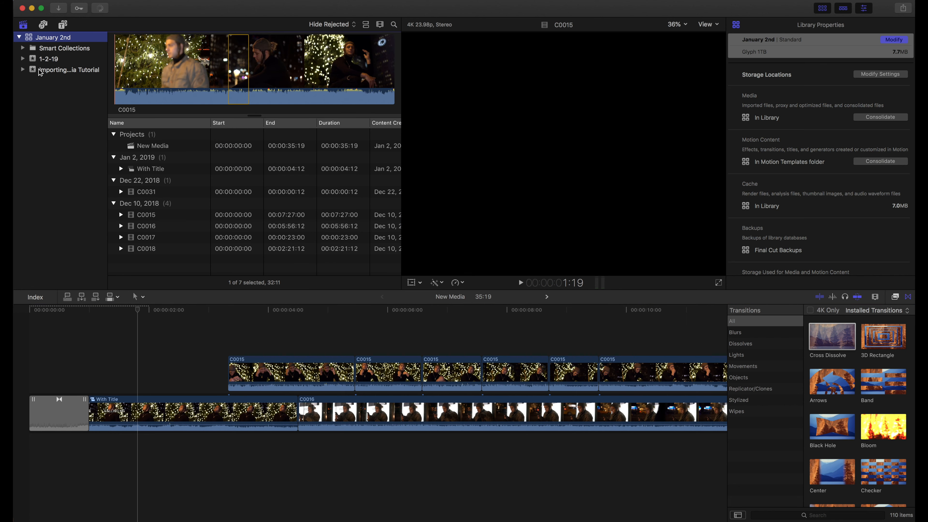
left_click(53, 58)
left_click(35, 76)
left_click(35, 70)
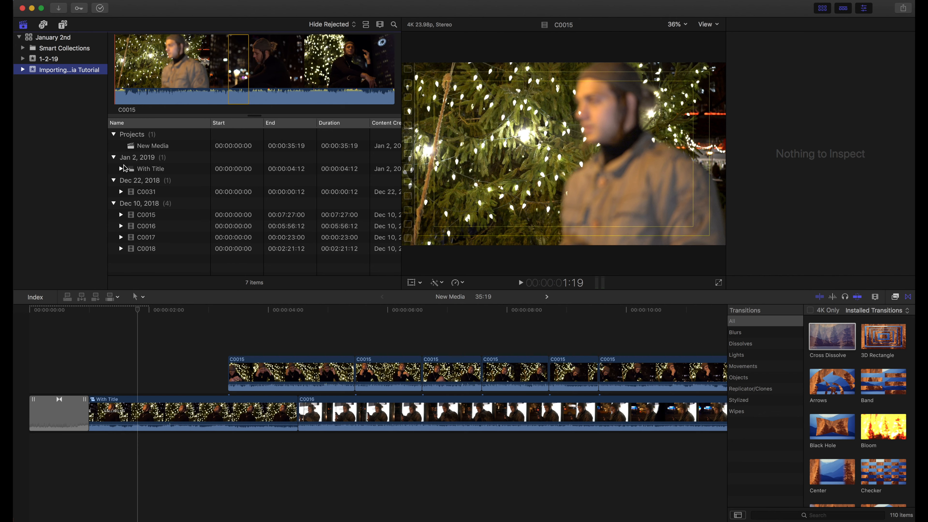
left_click(151, 169)
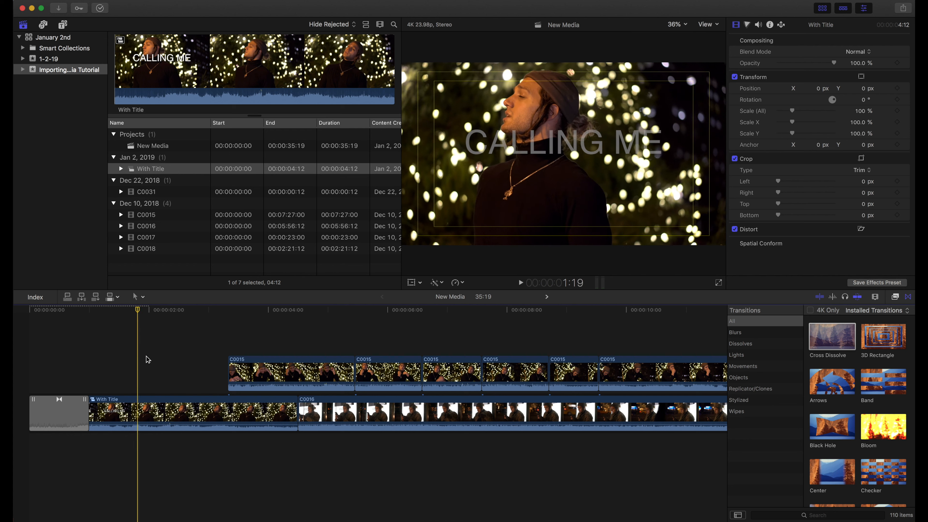
Step: Lower the audio level of the With Title compound clip, the C0016 clip and the first connected C0015 clip until they are silent
left_click(175, 360)
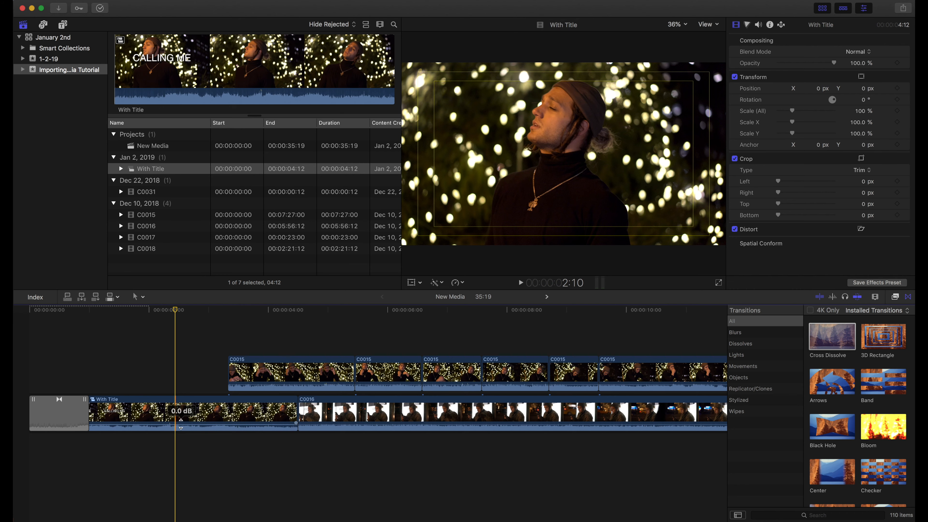
left_click(181, 424)
left_click_drag(180, 426, 180, 434)
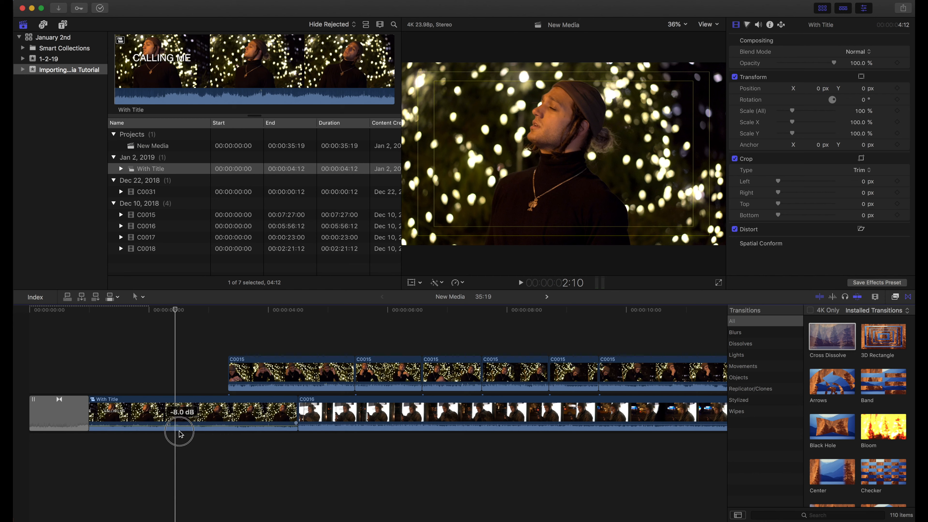
left_click(318, 425)
left_click_drag(318, 426, 318, 437)
left_click_drag(313, 382, 314, 382)
left_click_drag(312, 384, 308, 400)
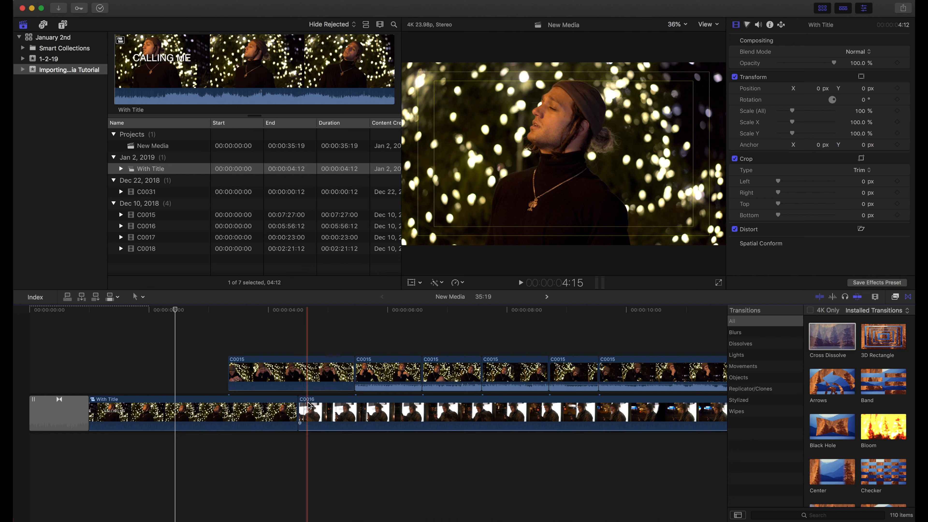
left_click(306, 446)
left_click(393, 333)
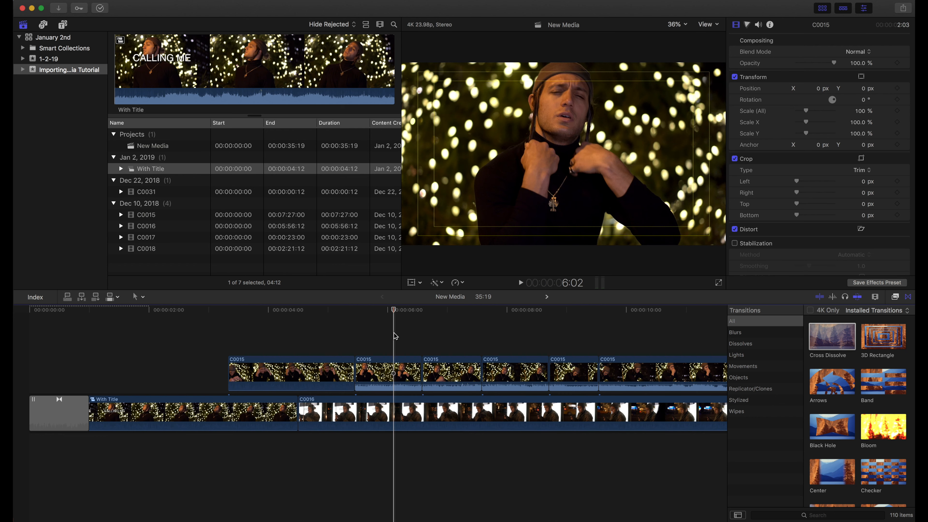